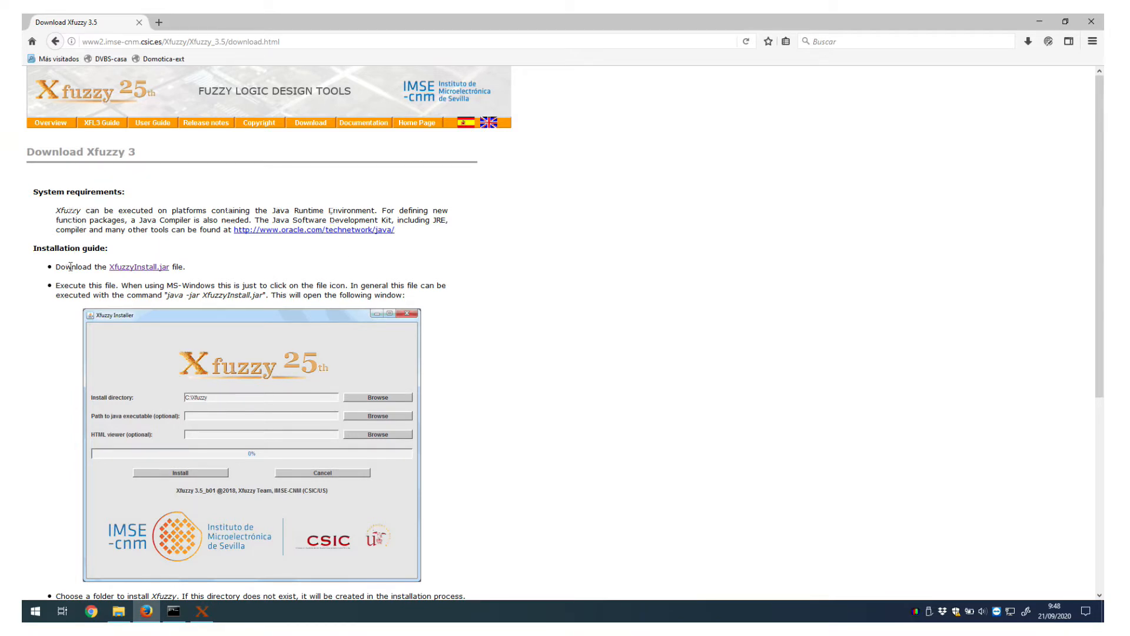
scroll(94, 280, down, 5)
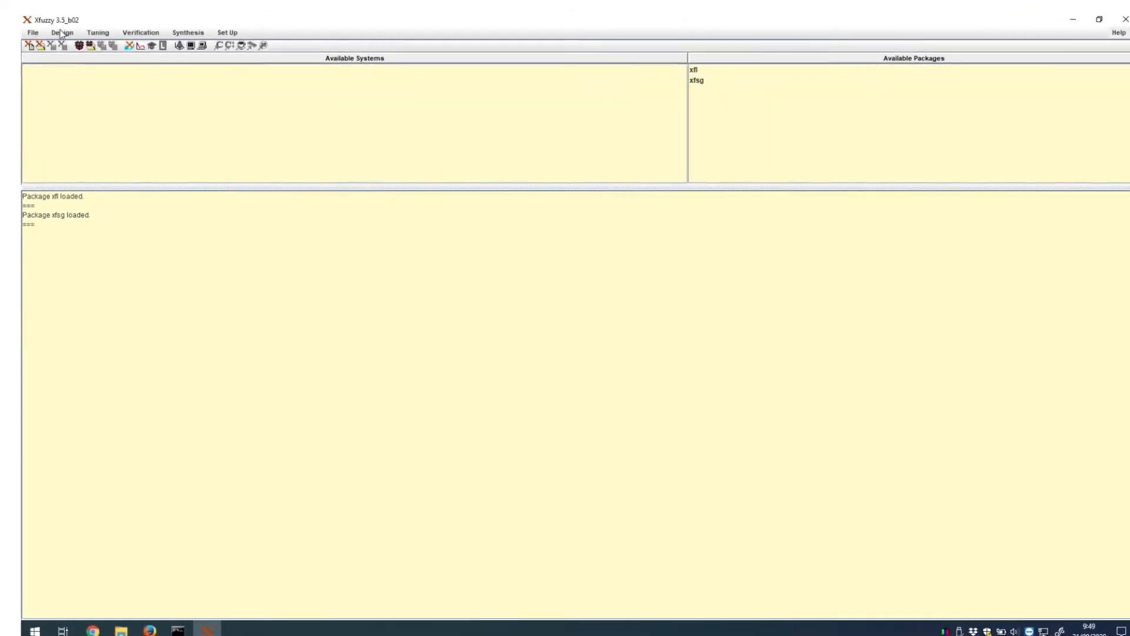
click(61, 33)
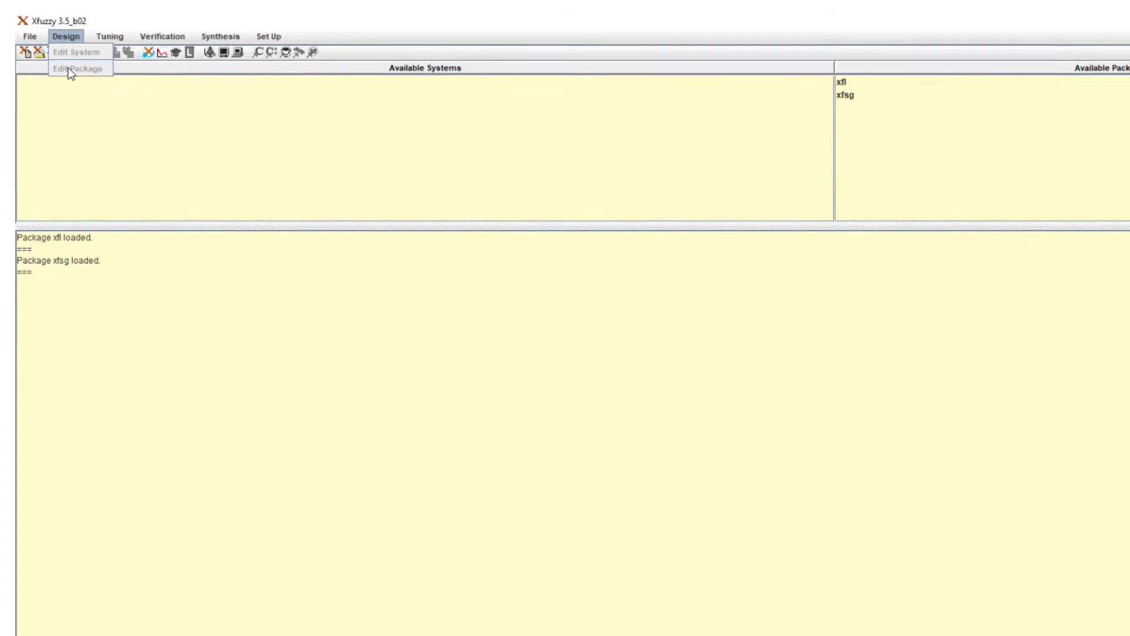
mouse_move(105, 38)
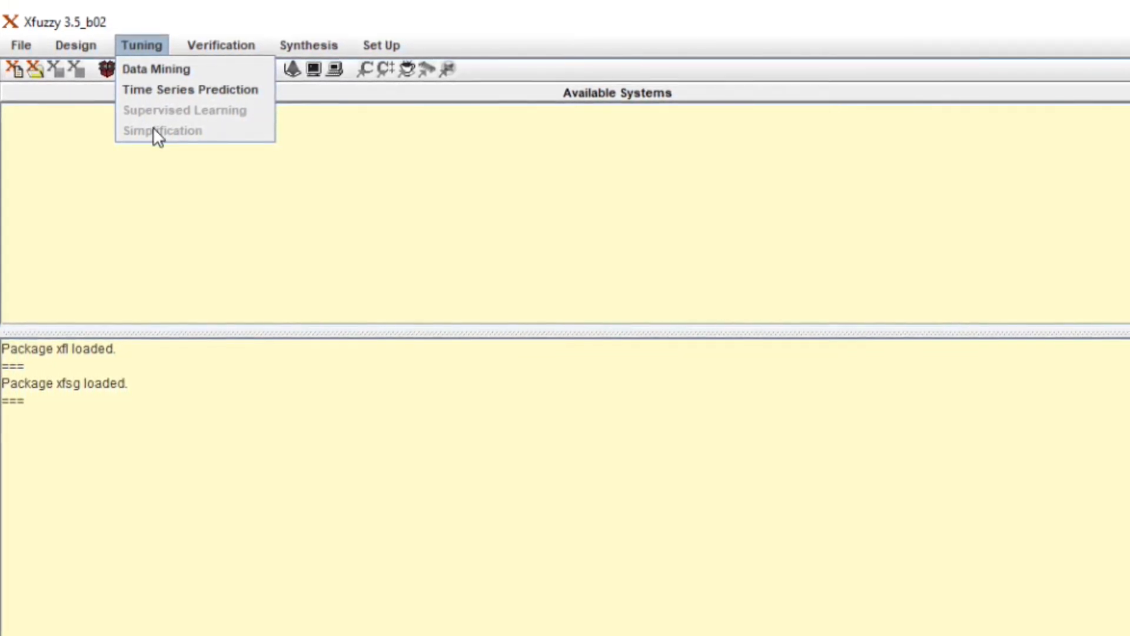
mouse_move(211, 49)
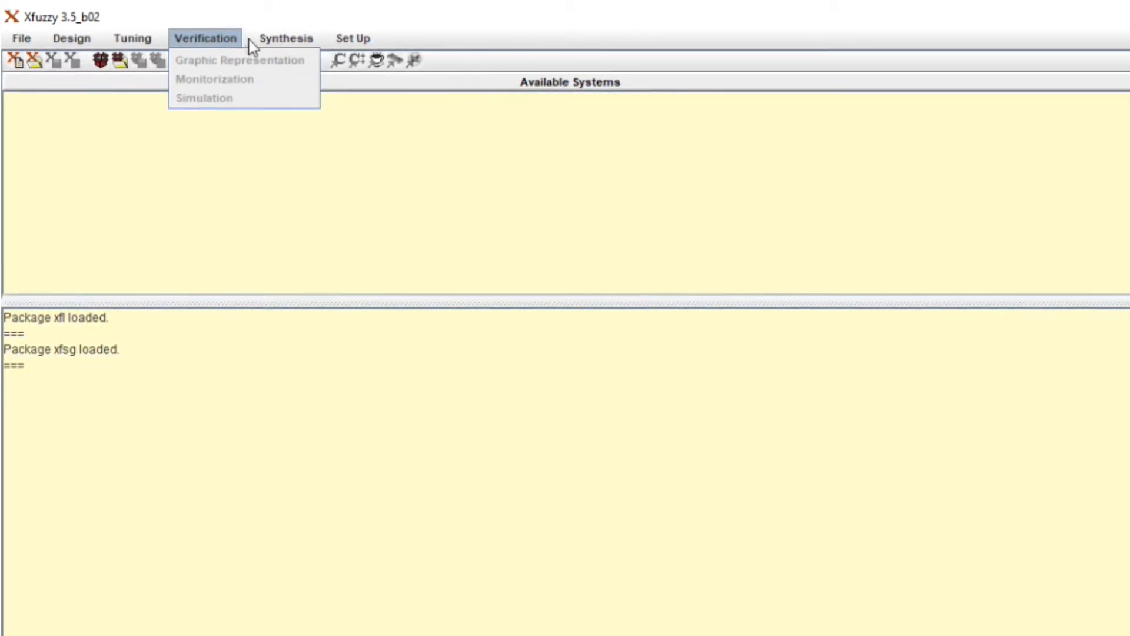
click(264, 41)
click(264, 38)
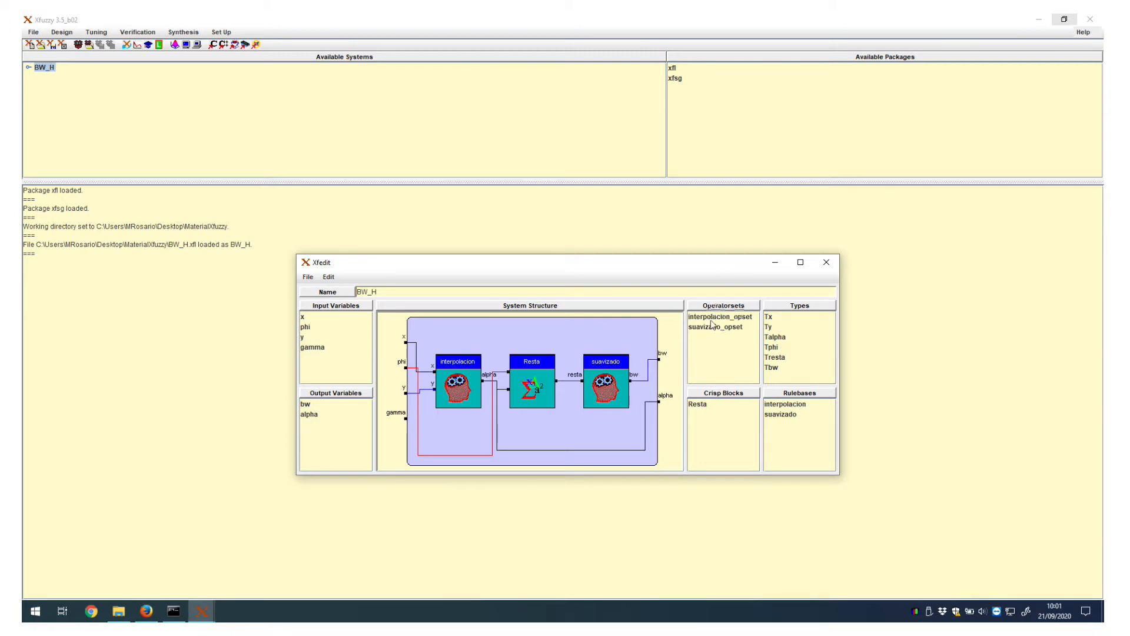
Open the interpolacion_opset and suavizado_opset operator sets of BW_H and place their windows side by side for comparison
double_click(715, 317)
drag(676, 376, 493, 302)
click(728, 328)
double_click(729, 328)
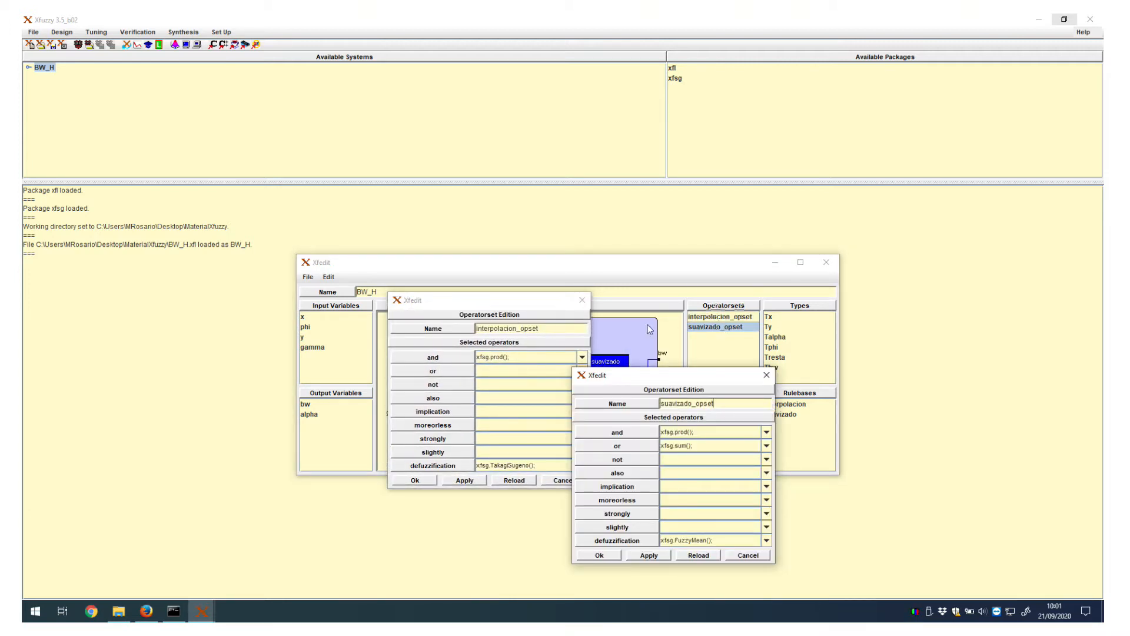
drag(636, 374, 660, 305)
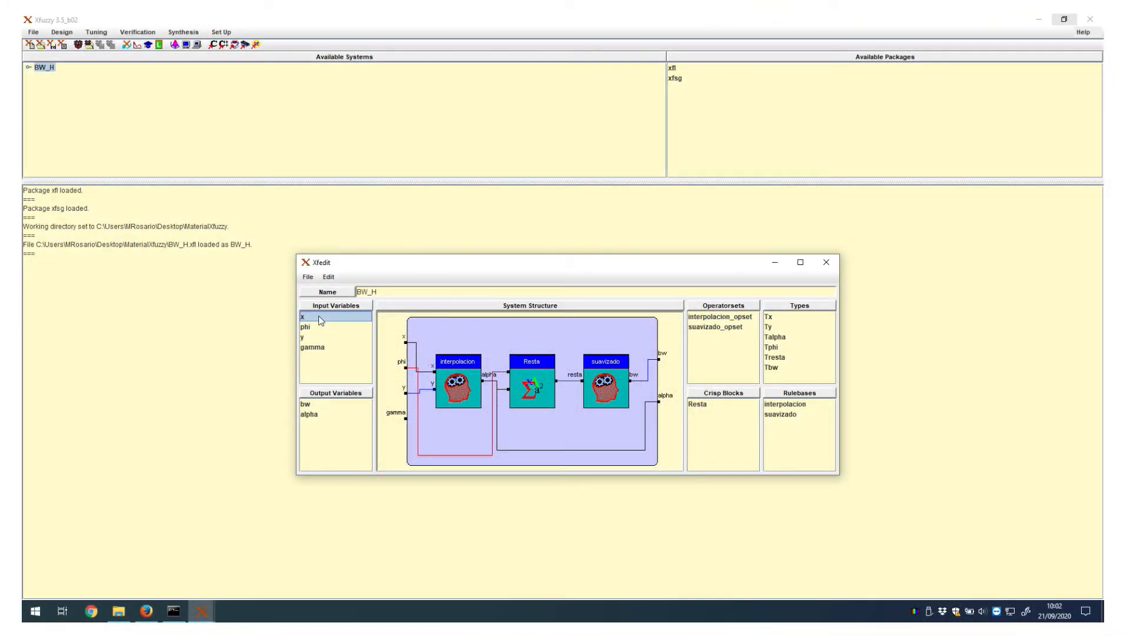
Examine the Tx type definition and the interpolacion rulebase of BW_H
double_click(784, 320)
drag(693, 379, 558, 234)
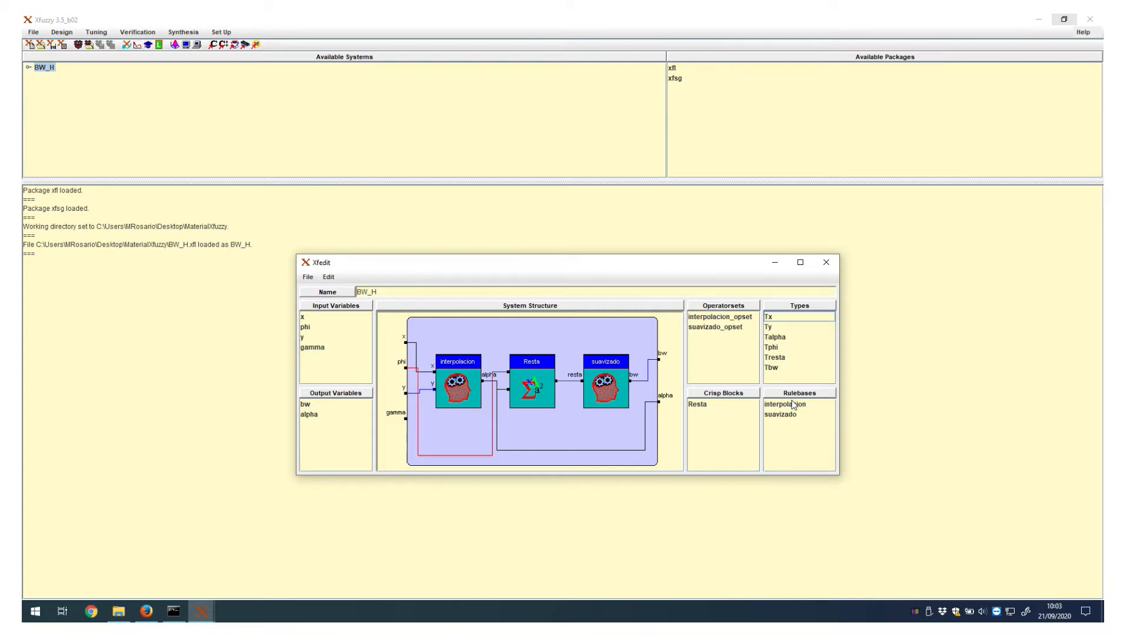
double_click(789, 405)
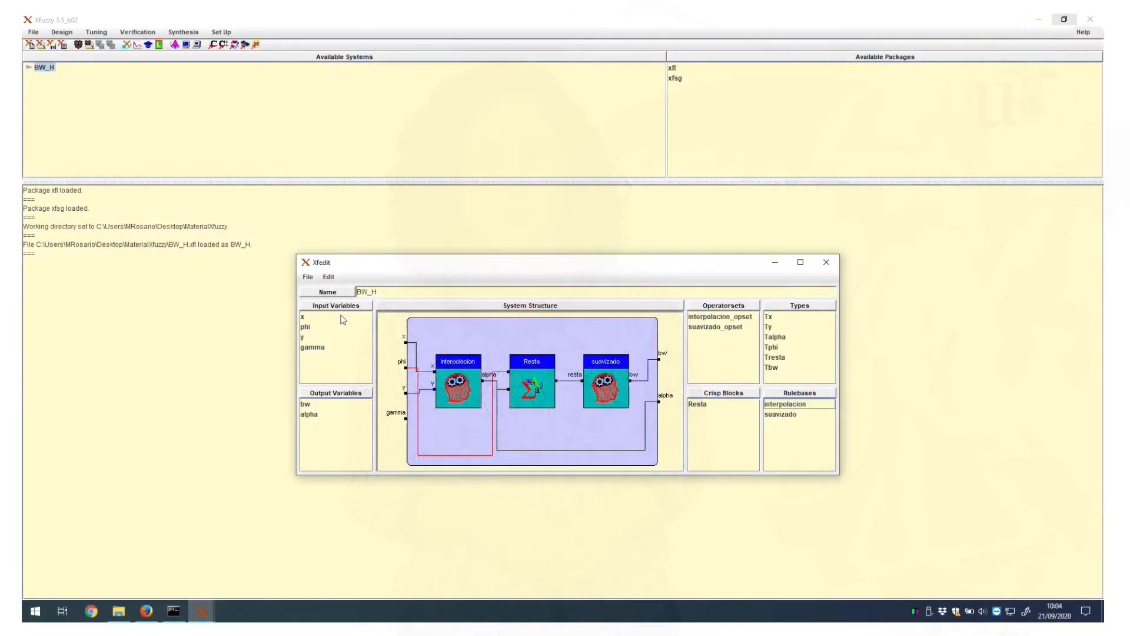
Inspect input variable x and the alpha output of the interpolacion block in the system structure
double_click(343, 320)
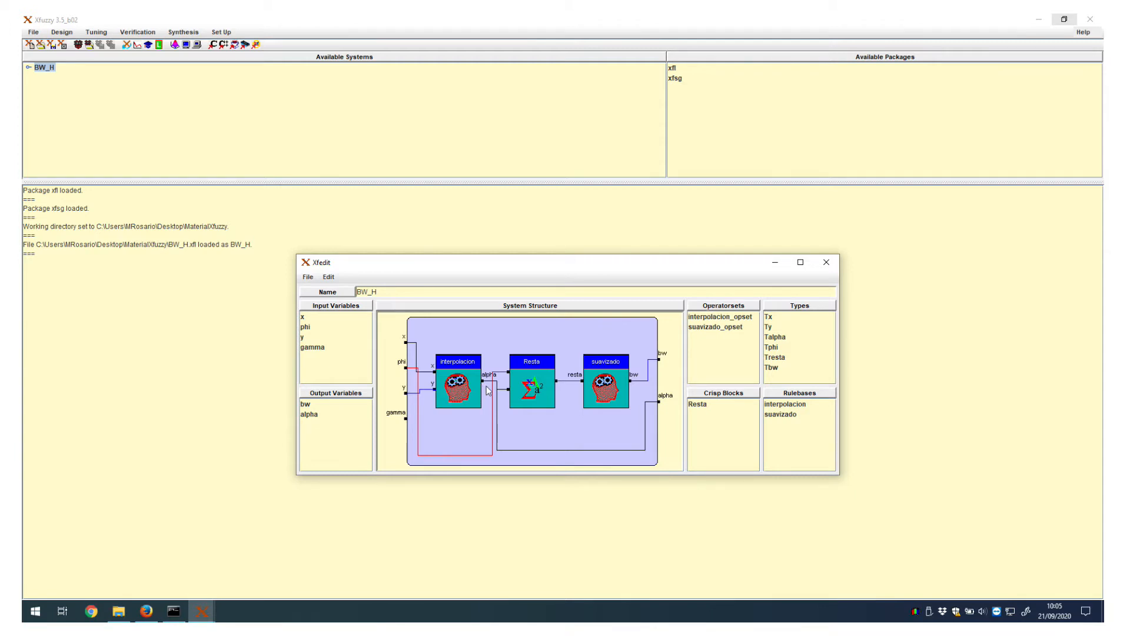
click(483, 382)
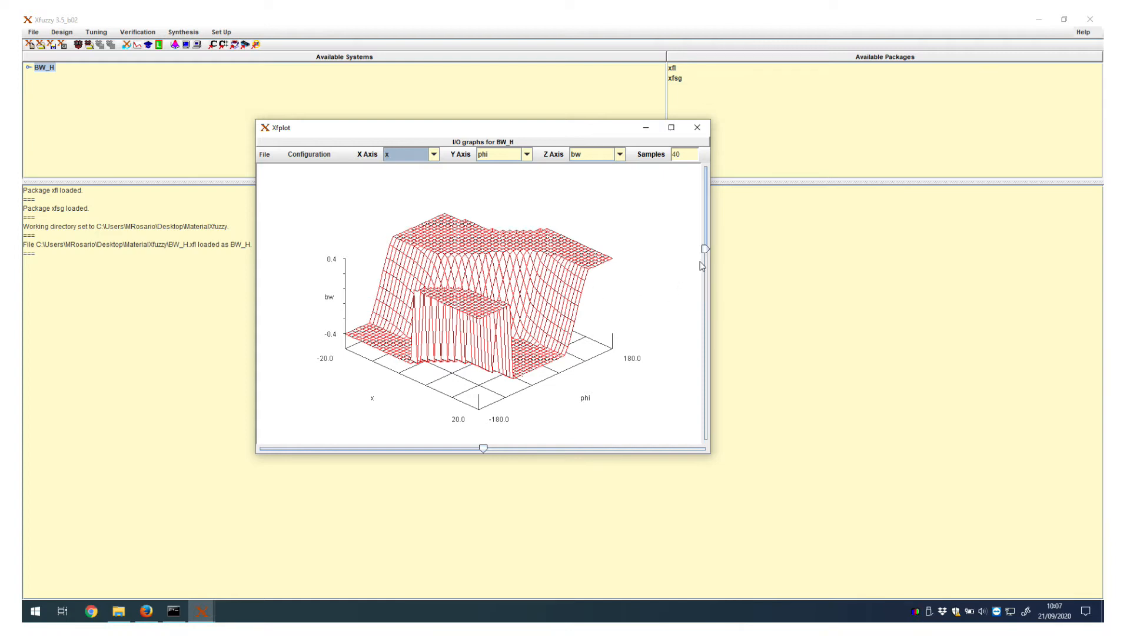
Rotate the 3D surface plot of bw against x and phi to view it from another angle
drag(705, 249, 704, 288)
drag(483, 448, 452, 448)
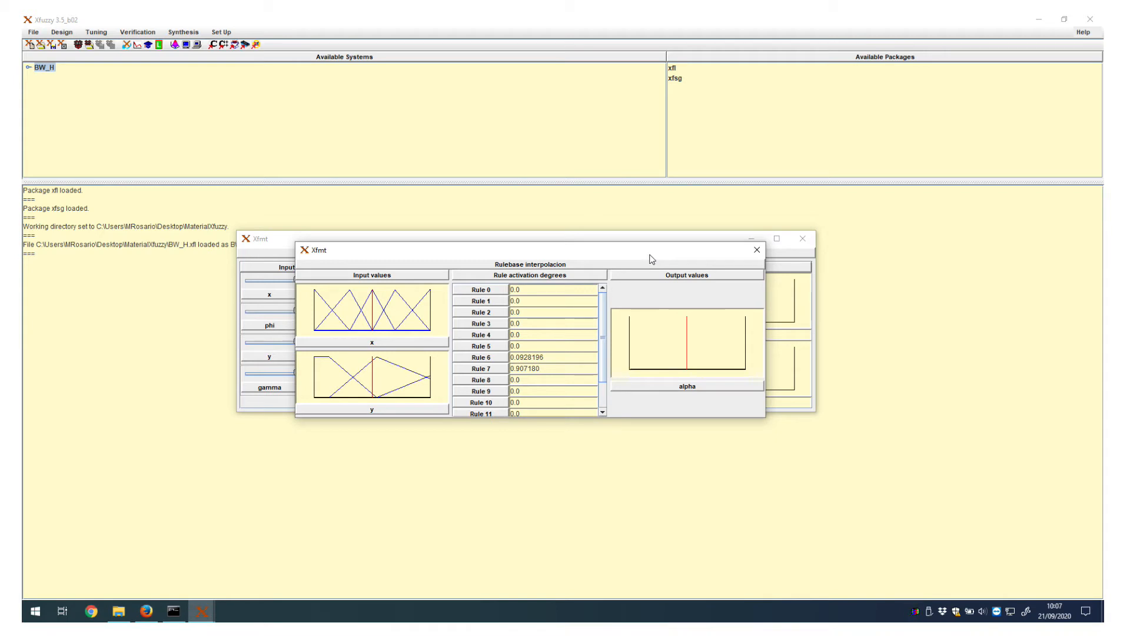
Close the interpolacion rulebase monitor and return to the main monitoring window of BW_H
click(756, 251)
click(452, 318)
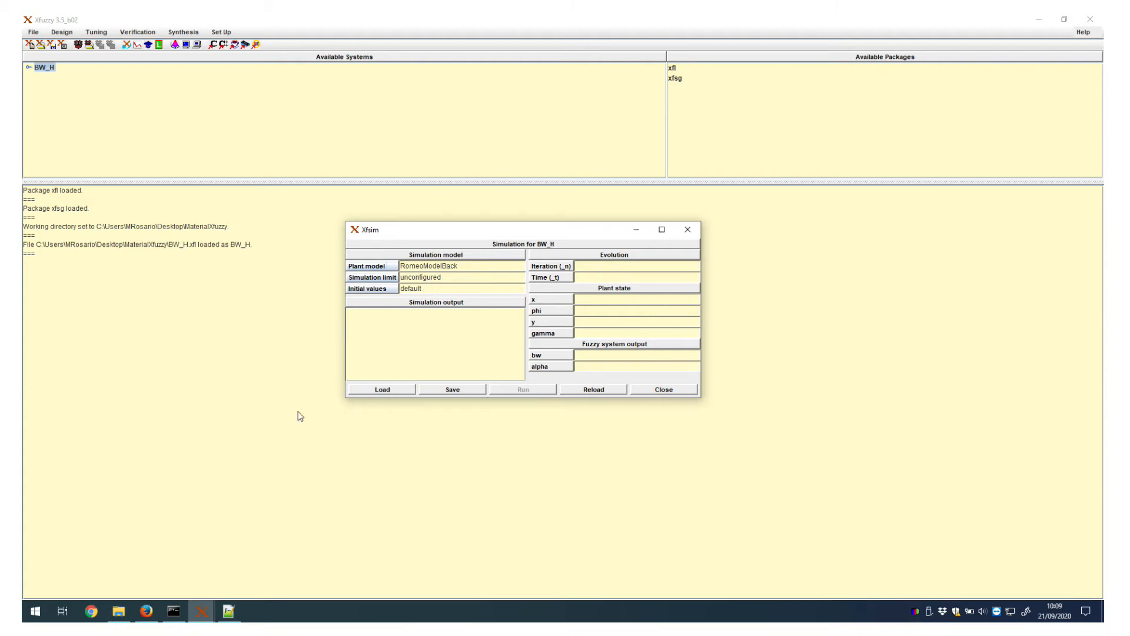
Switch to Notepad++ and review the plant model source code in RomeoModelBack.java, including its compute method
click(231, 613)
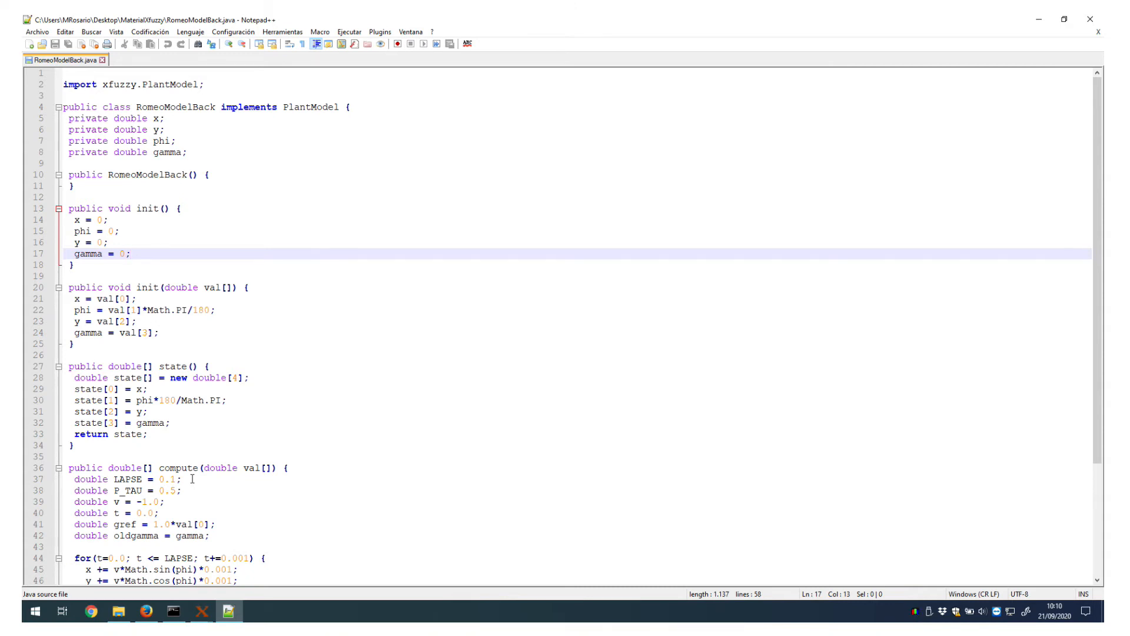
scroll(192, 479, down, 3)
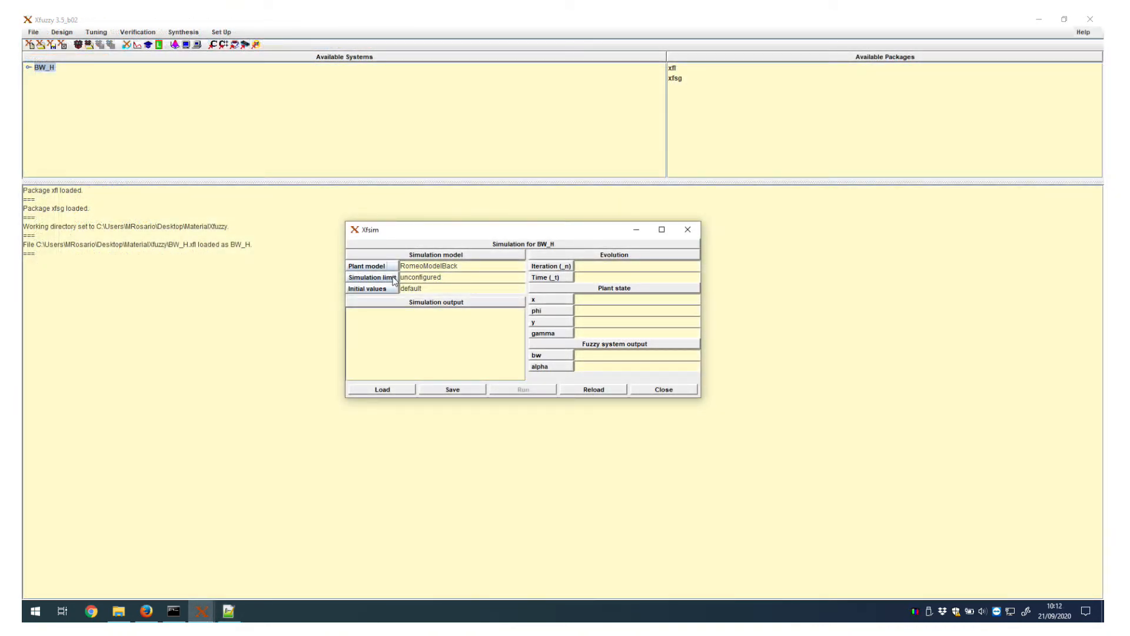
Set the simulation limits to an _n upper limit of 500 and a y lower limit of -2
click(394, 279)
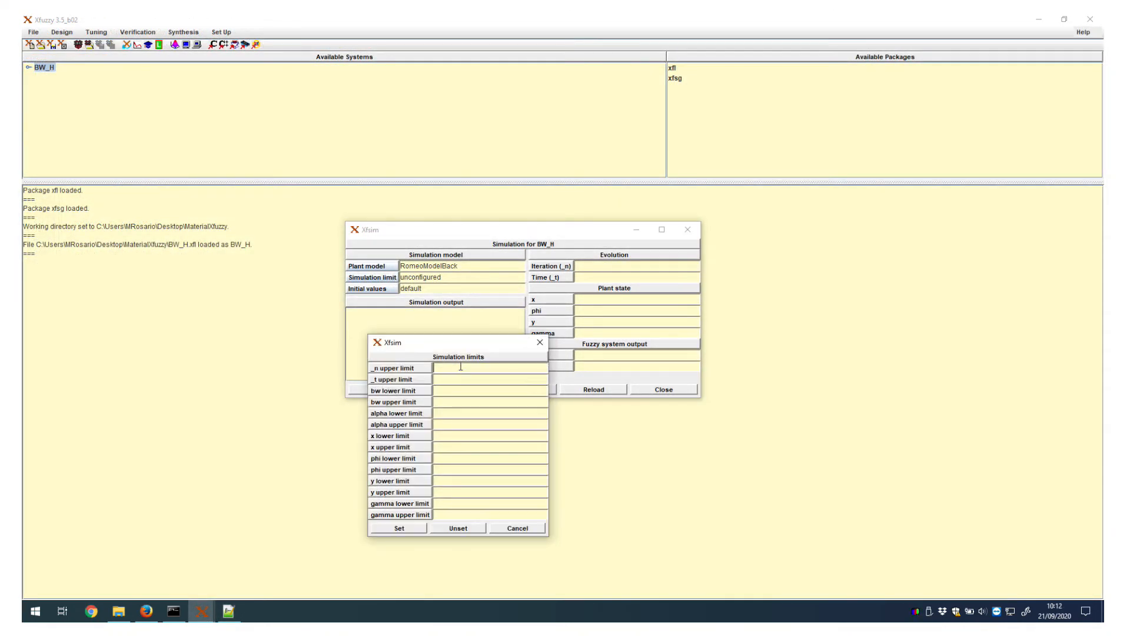
text(500)
click(439, 480)
text(-2)
click(411, 528)
Configure the initial plant values, including x 7, phi -45 and gamma 0
click(380, 290)
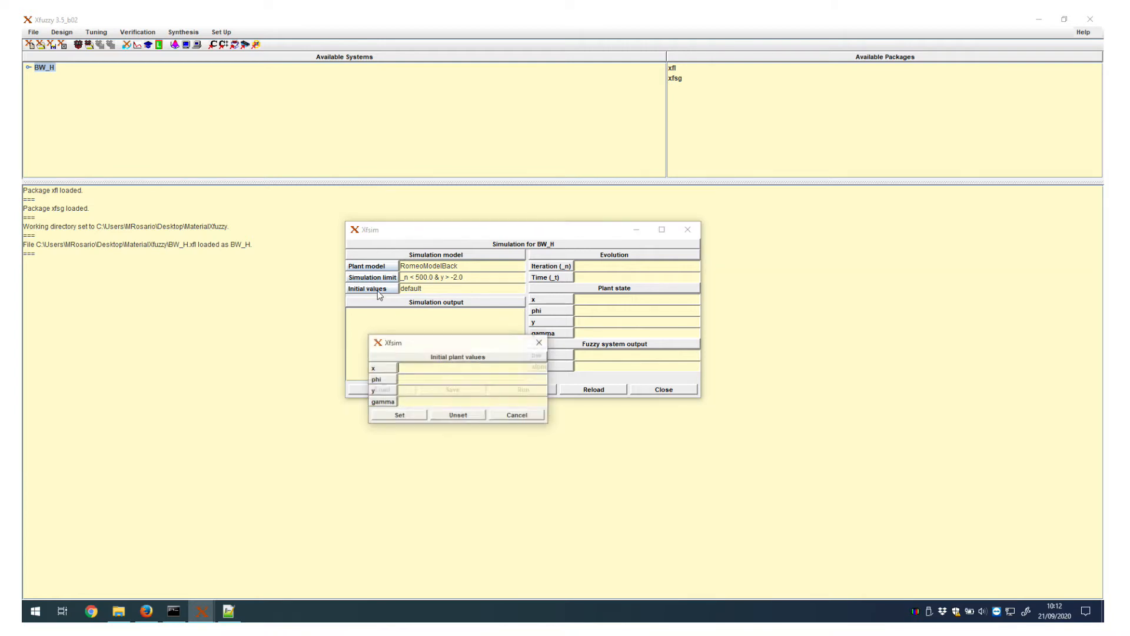
text(7)
click(417, 378)
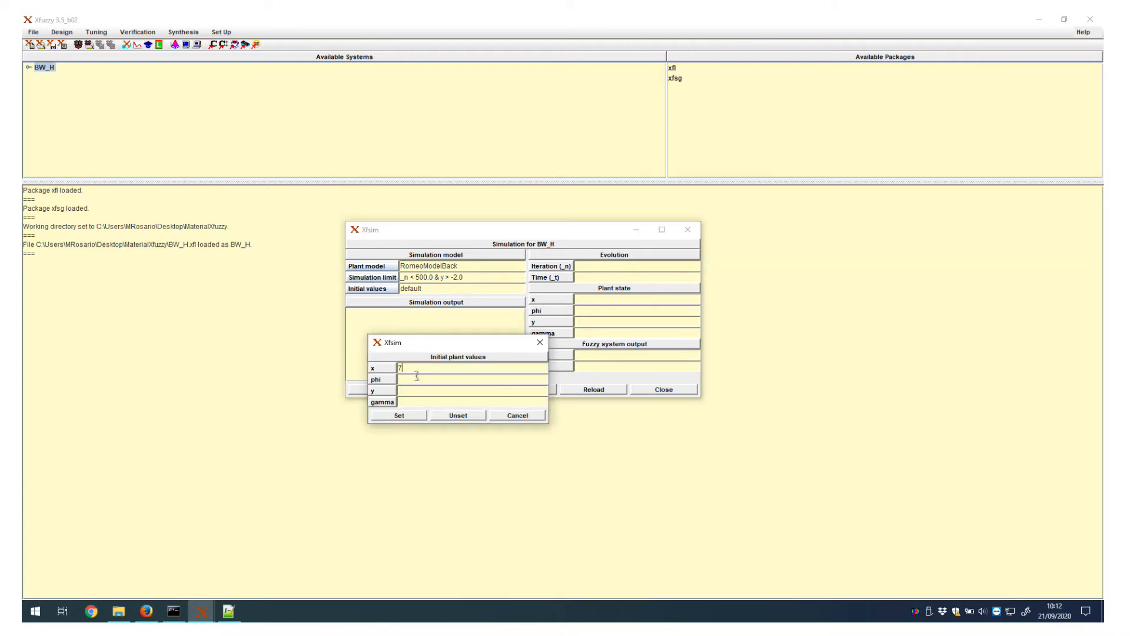
text(-45)
click(414, 402)
text(0)
click(411, 418)
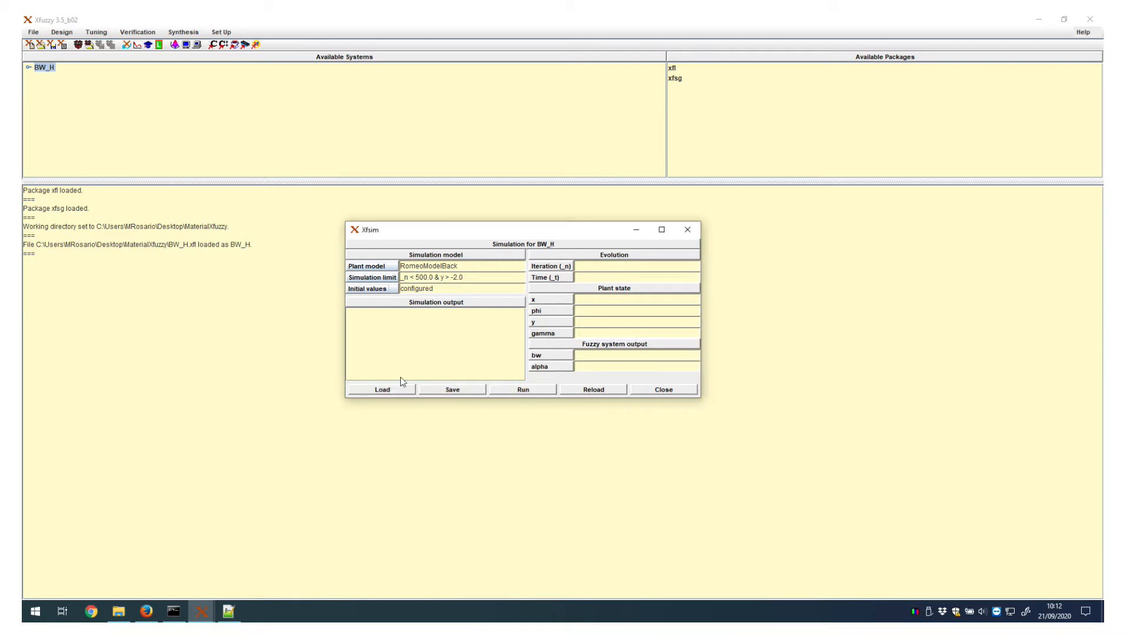
Add a plot to the simulation output with x on the X axis, y on the Y axis and the Dots style
right_click(414, 334)
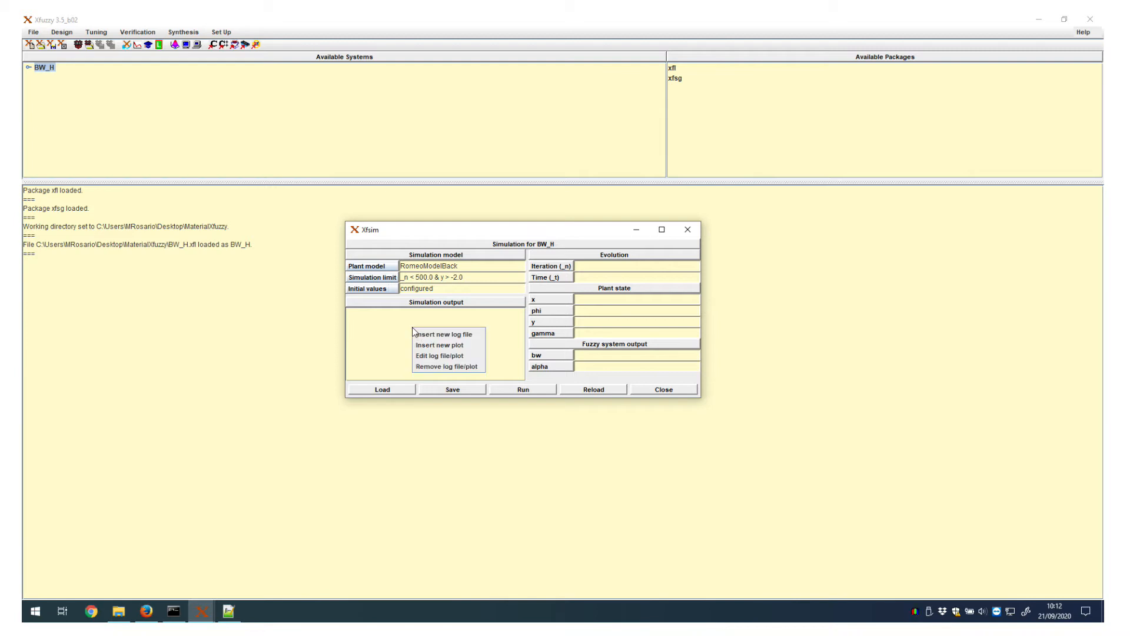
click(449, 348)
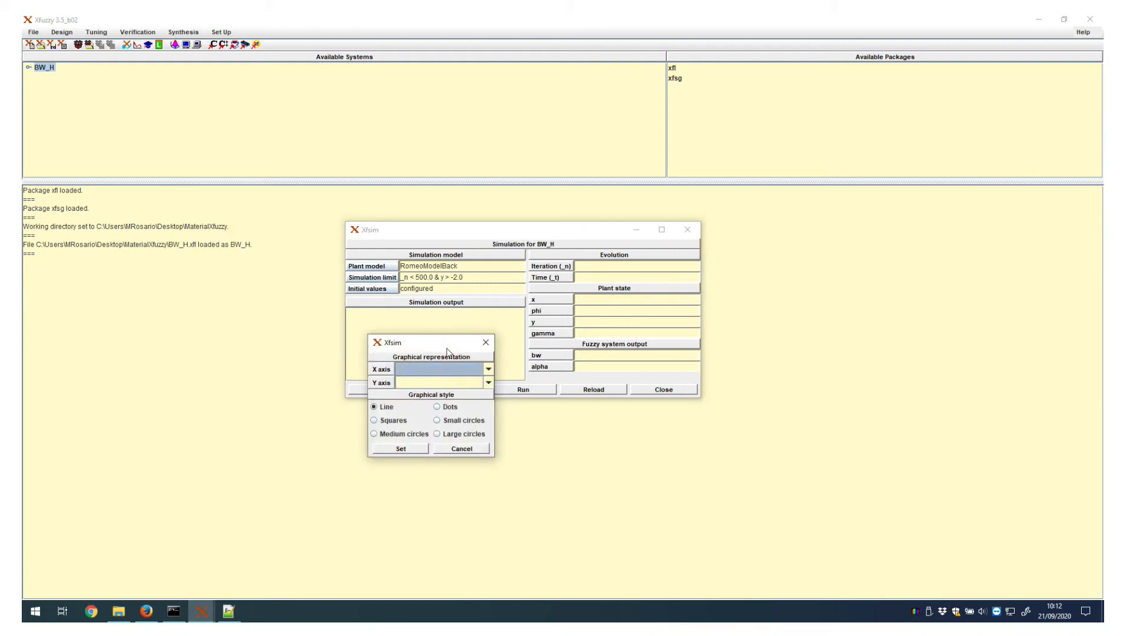
click(432, 370)
click(408, 415)
click(409, 384)
click(404, 433)
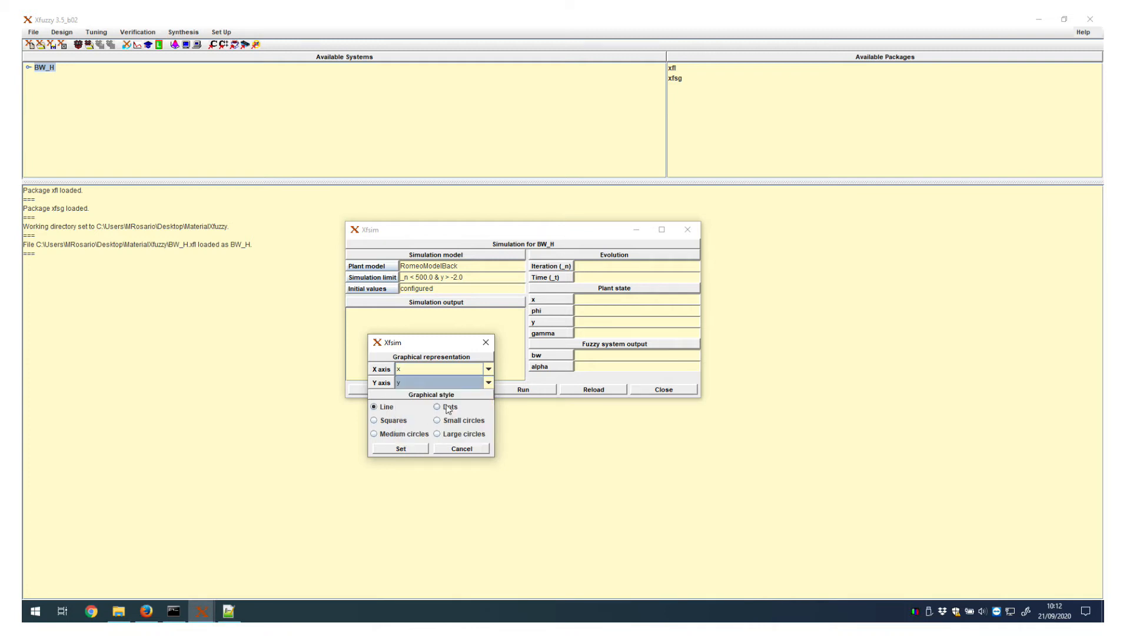
click(448, 408)
click(390, 450)
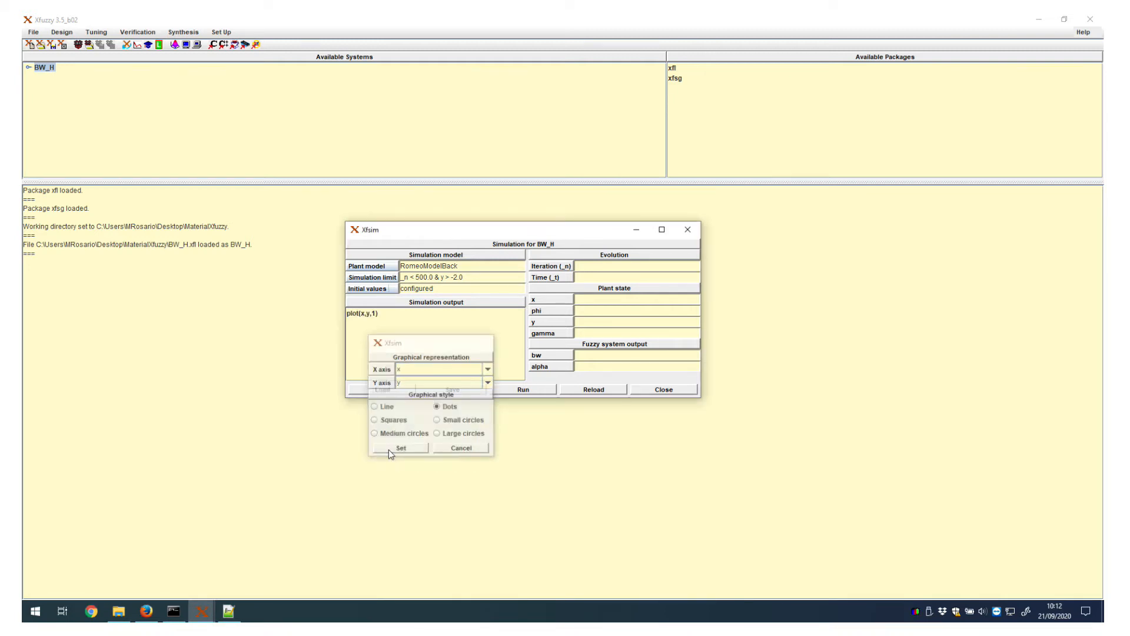
Run the simulation of BW_H and move the x-y plot window closer to the simulation window
click(505, 392)
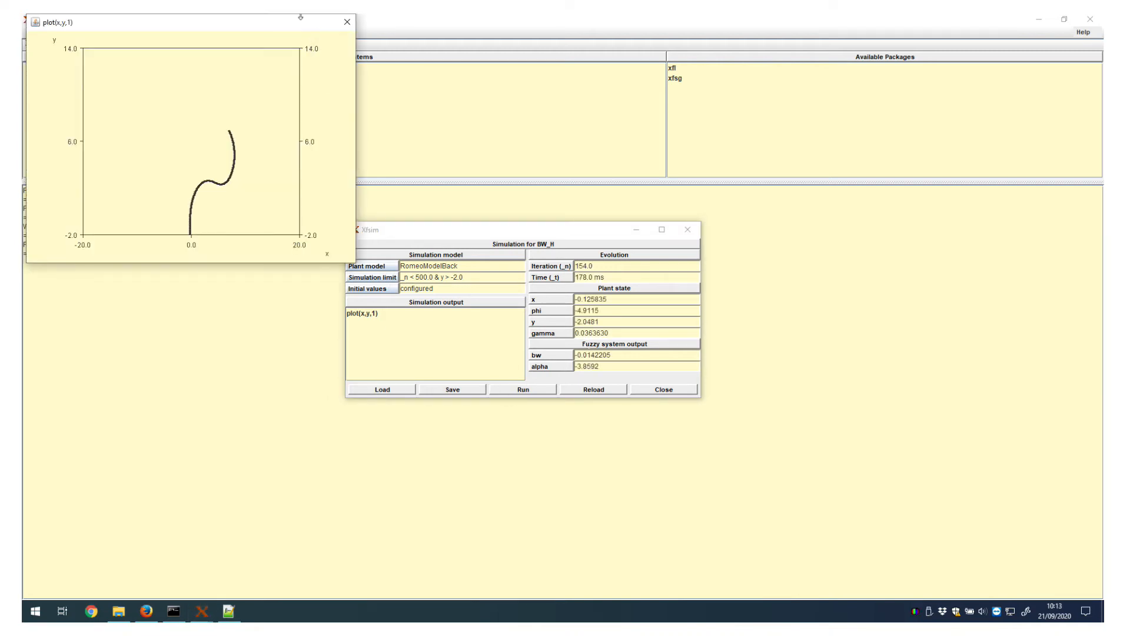
drag(283, 25, 408, 164)
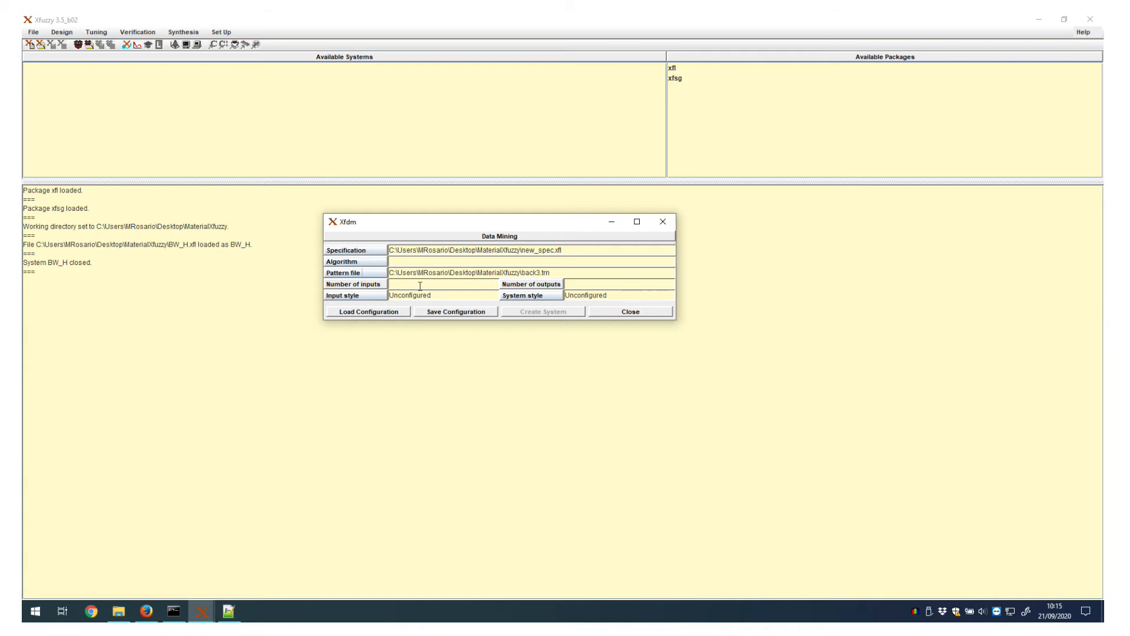
Review the training data of back3.trn in Notepad++ and return to the Xfuzzy data mining window
click(238, 618)
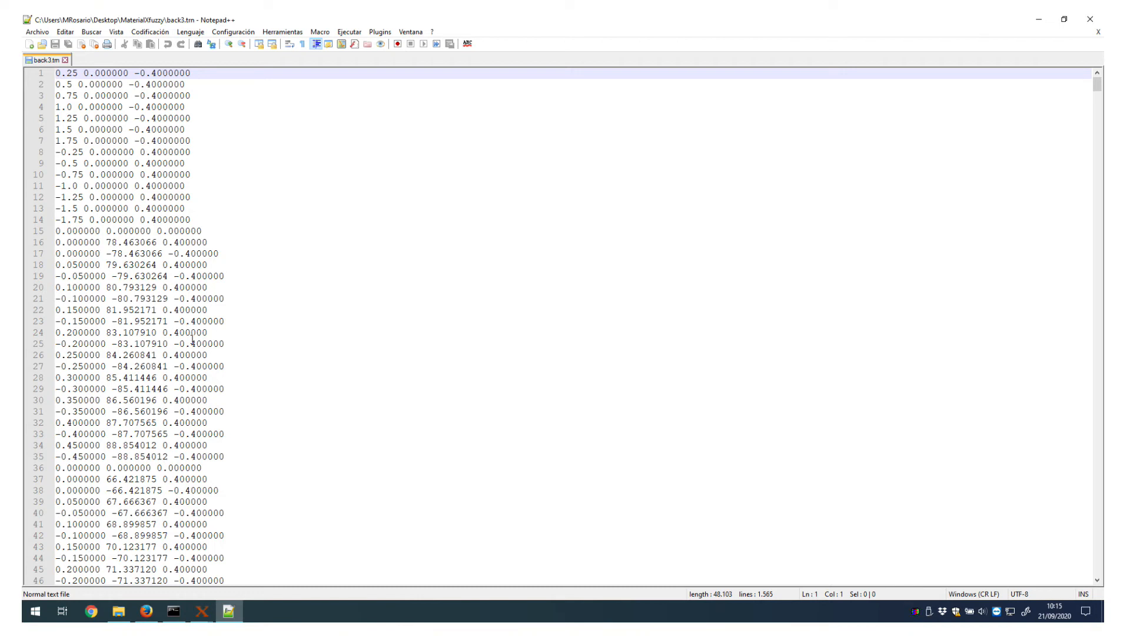
click(202, 611)
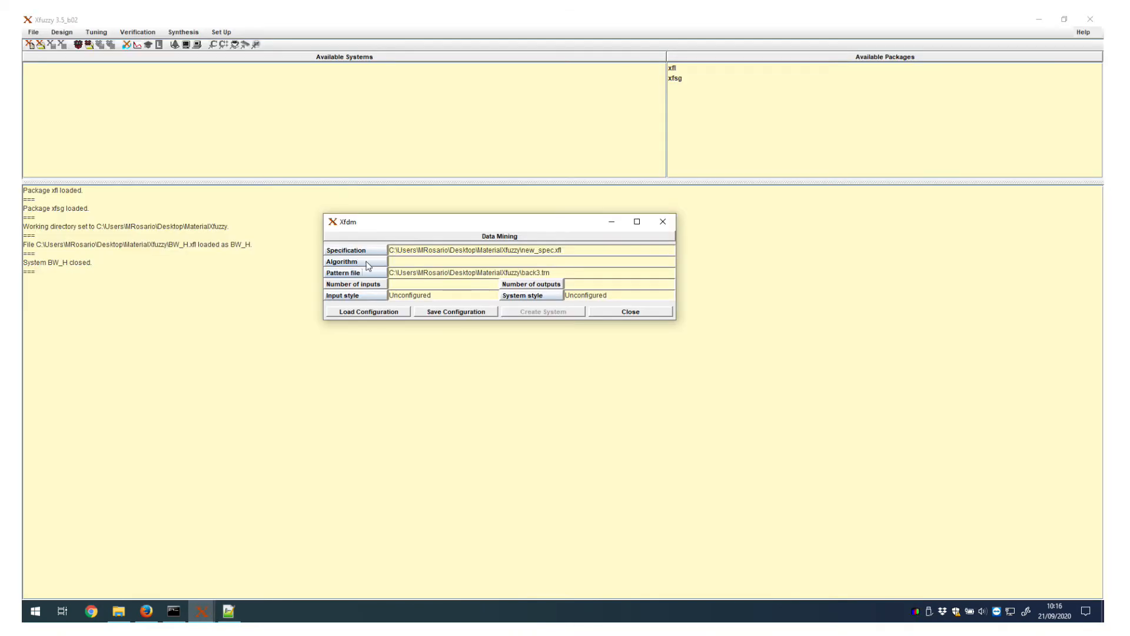
Choose the Incremental Clustering algorithm for data mining, with a changed neighborhood radius and a maximum of 8 clusters
click(352, 262)
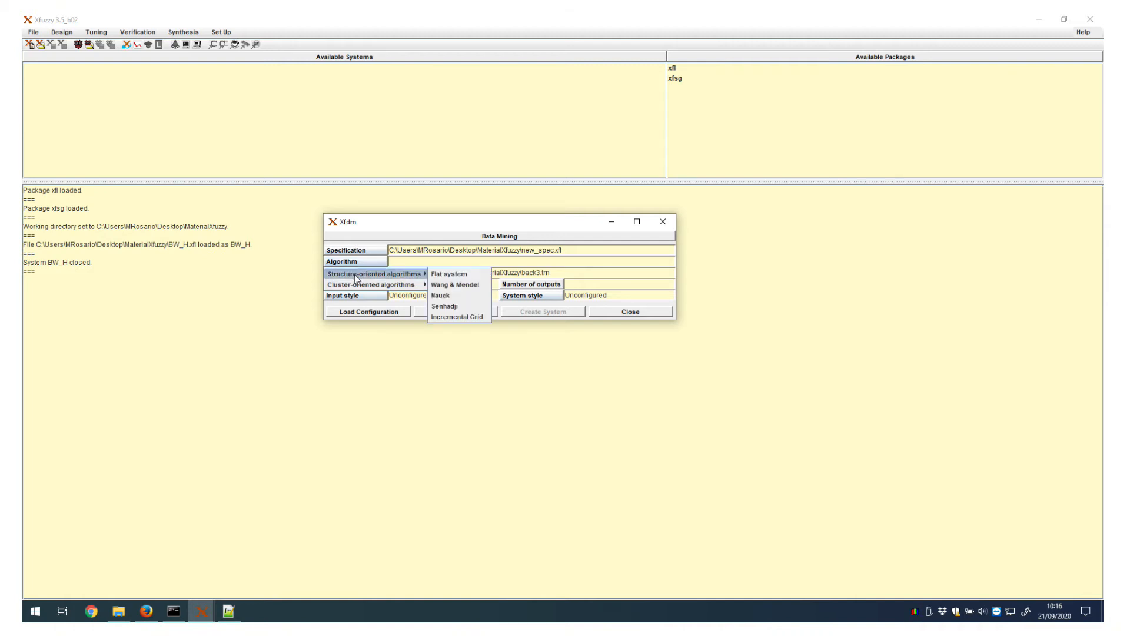
mouse_move(360, 286)
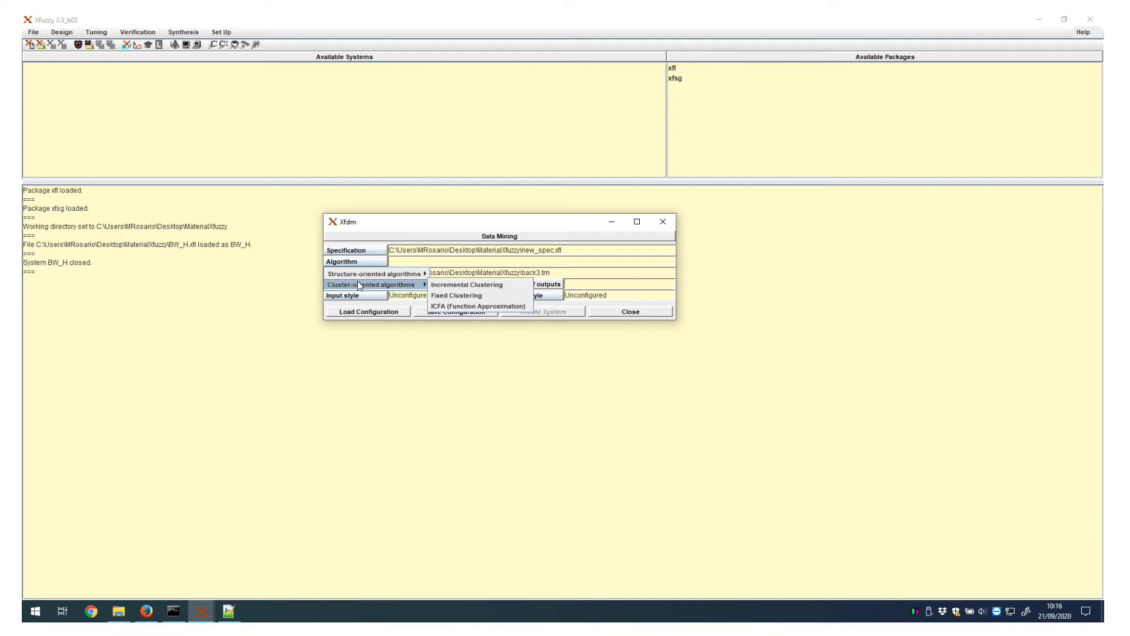
click(471, 286)
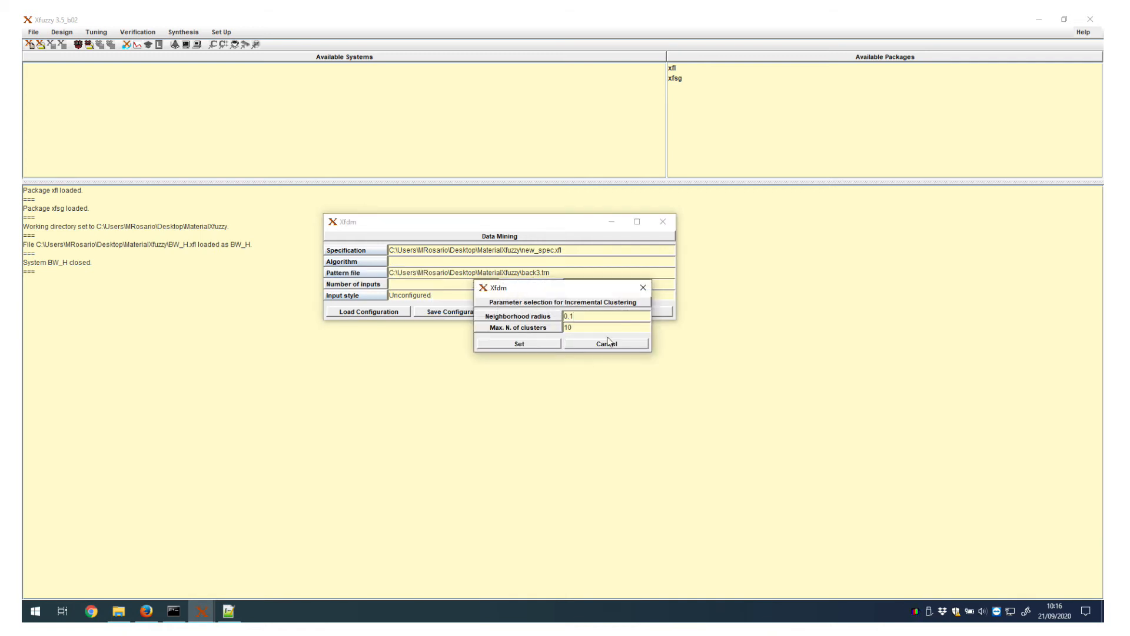
text(2)
double_click(589, 327)
text(8)
click(542, 344)
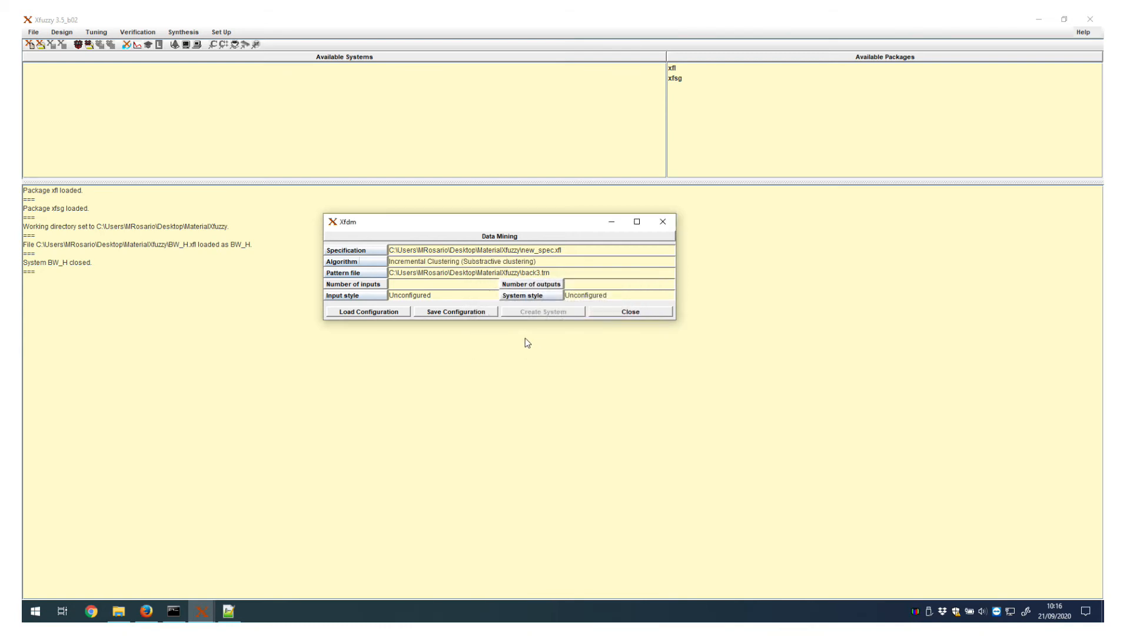
Set the number of inputs to 2 and the number of outputs to 1 for the data mining
click(403, 286)
text(2)
click(583, 284)
text(1)
Apply the input style as the same for all variables, reading the universe from patterns, and open the system style settings
click(368, 299)
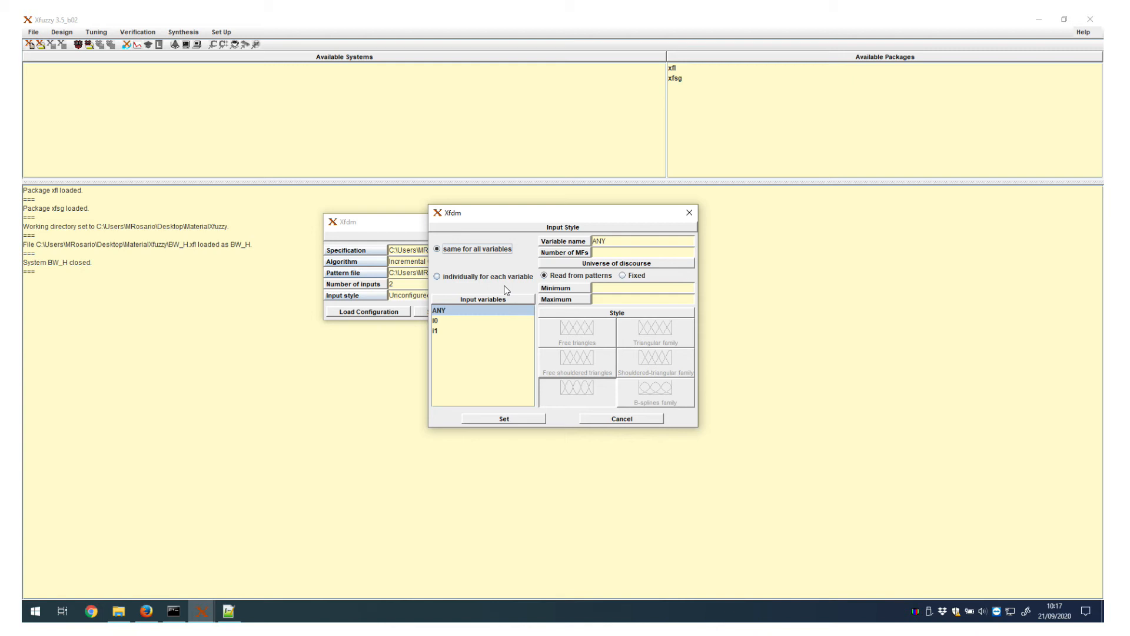
click(505, 418)
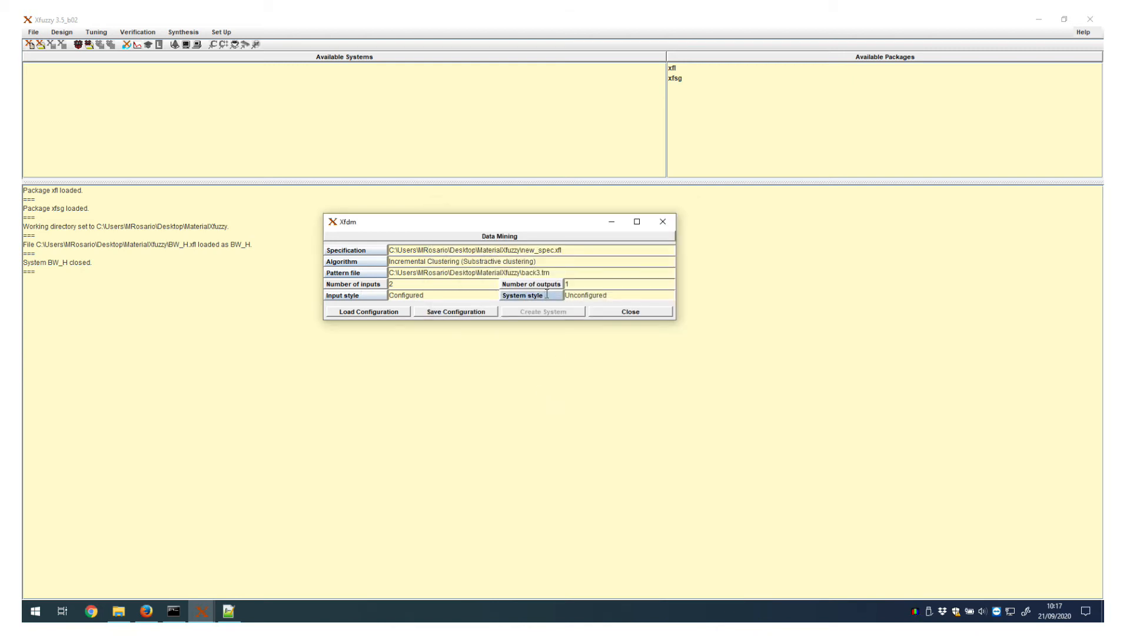
click(547, 295)
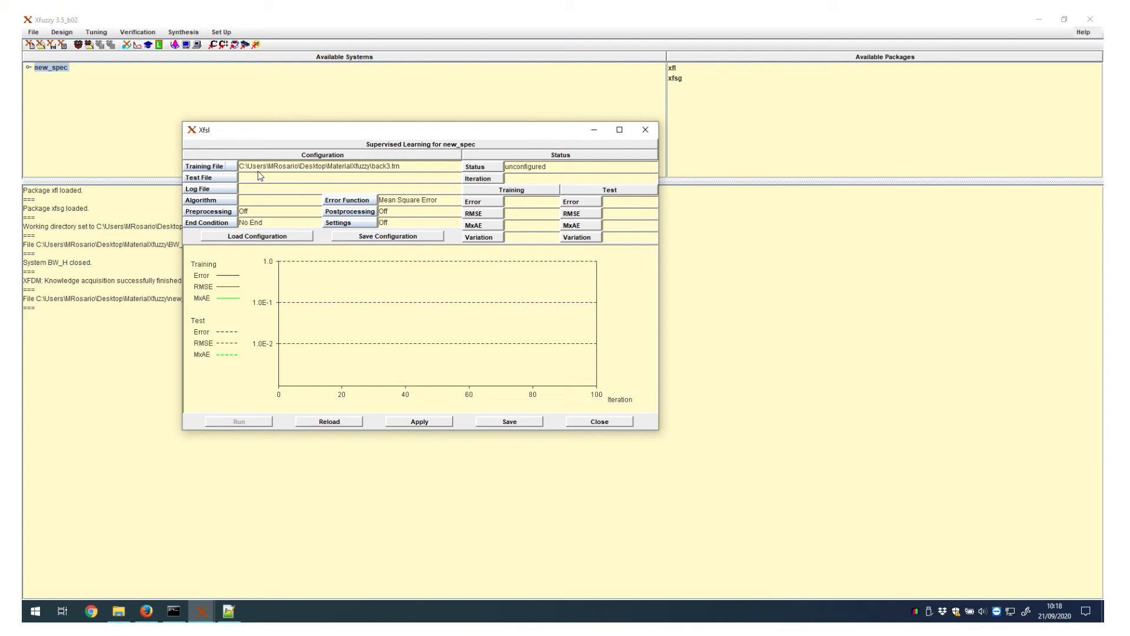
Set the learning algorithm to Marquardt-Levenberg with initial Hessian addition 0.2, increase factor 2 and decrease factor 0.2
click(228, 200)
mouse_move(238, 213)
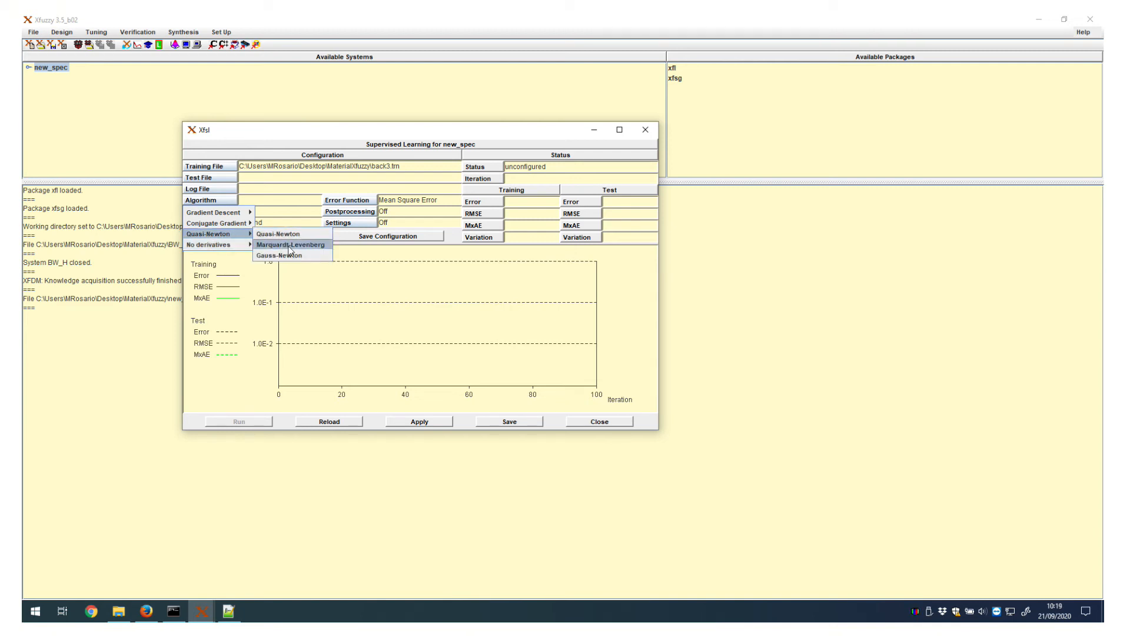
click(290, 245)
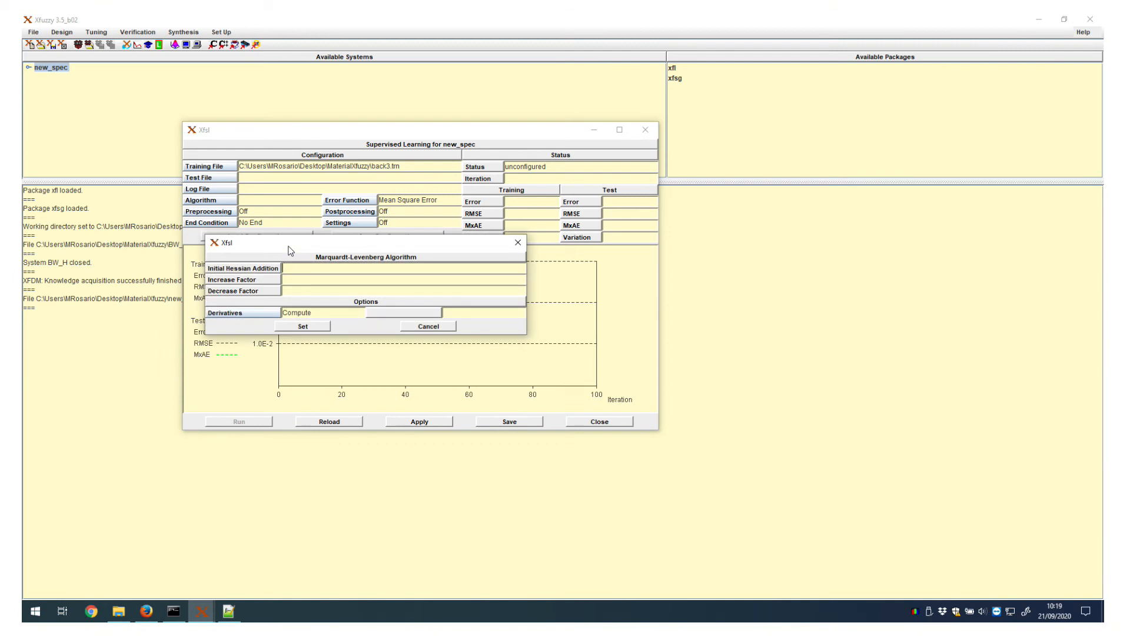
click(323, 265)
text(0.2)
click(317, 277)
text(2)
click(322, 290)
text(0.2)
click(311, 327)
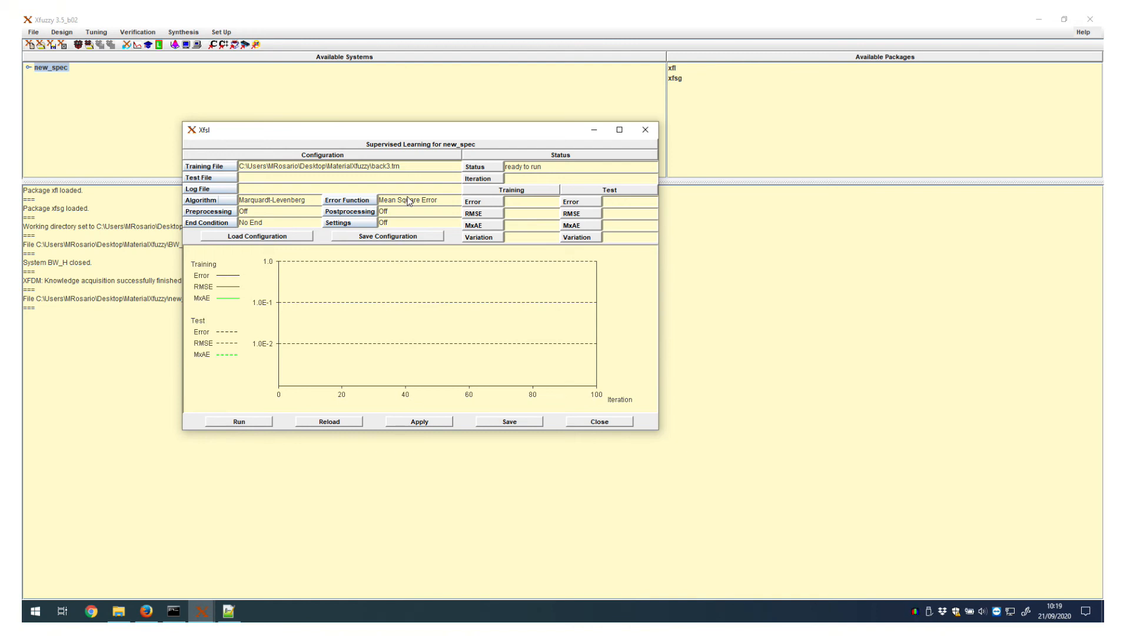
Disable learning for ANY type, ANY membership function and ANY parameter in the learning settings
click(352, 222)
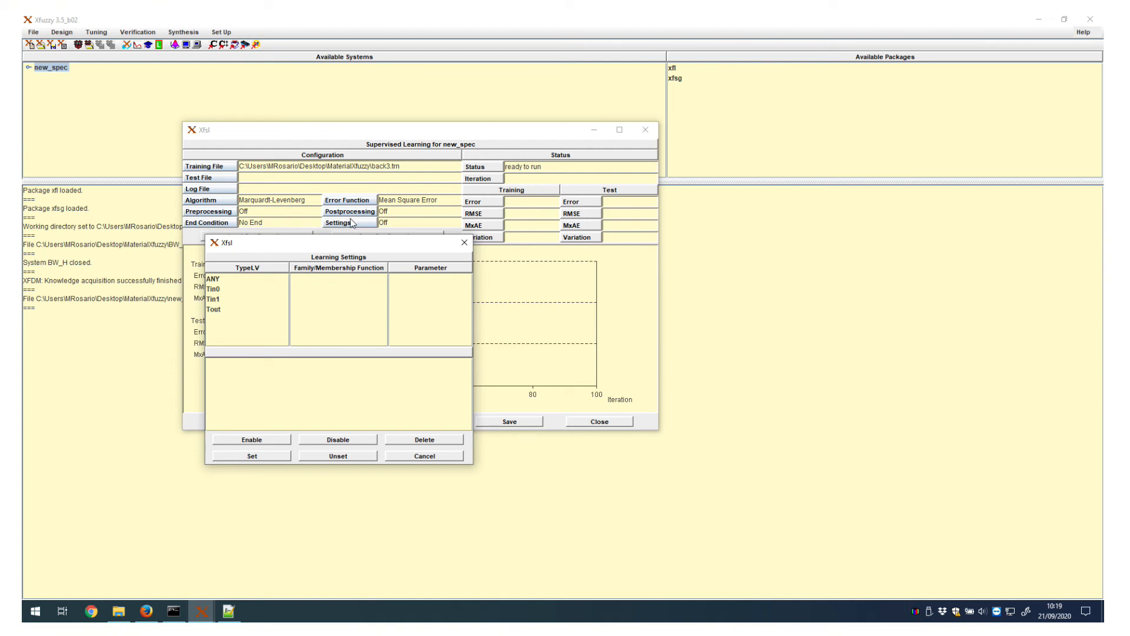
click(281, 279)
click(313, 280)
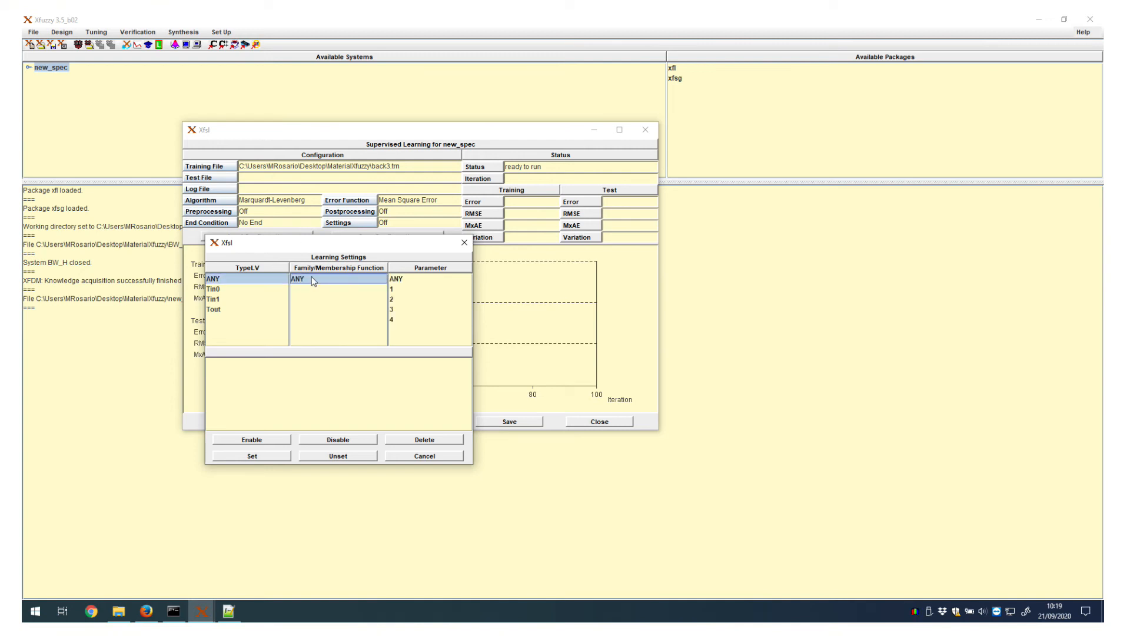
click(422, 280)
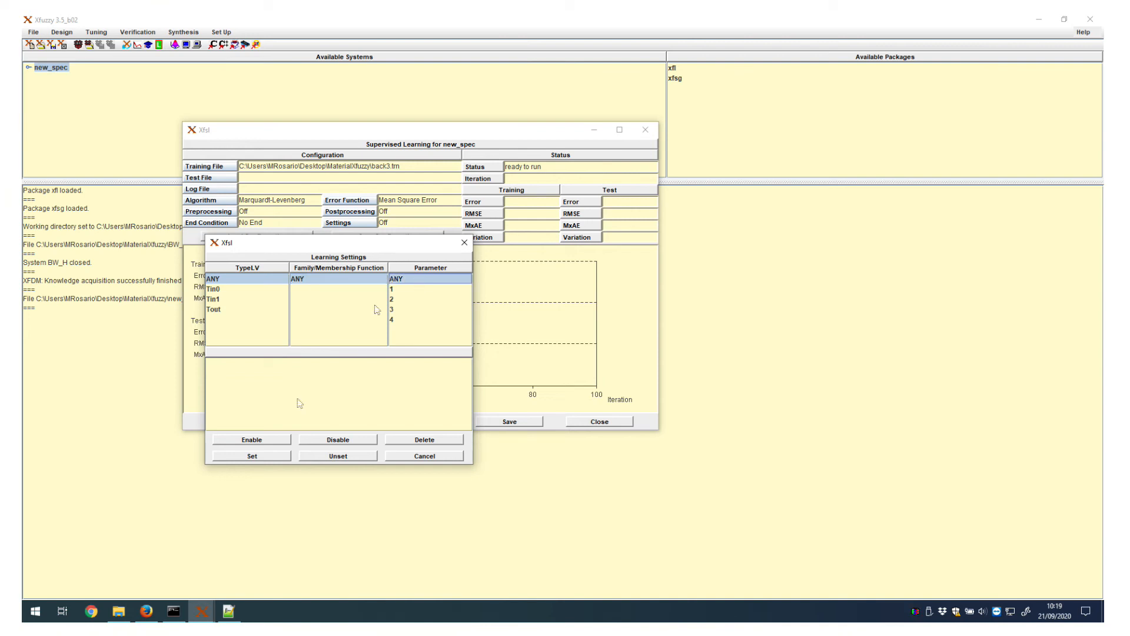
click(315, 440)
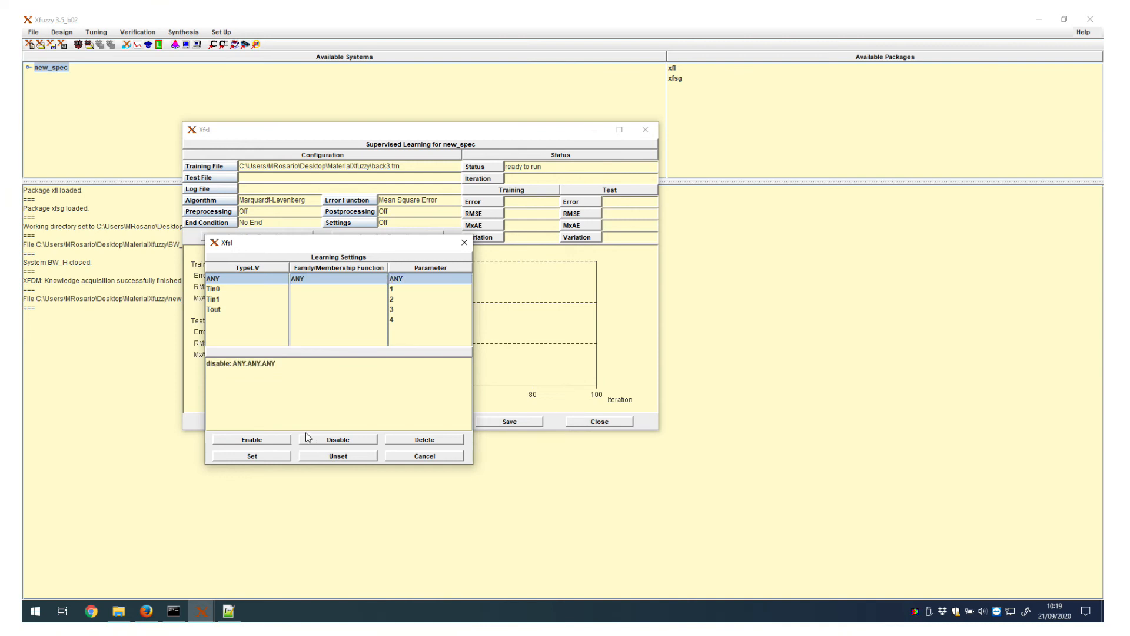
Enable learning for ANY membership function and ANY parameter of Tout, and run the supervised learning with these settings
click(230, 309)
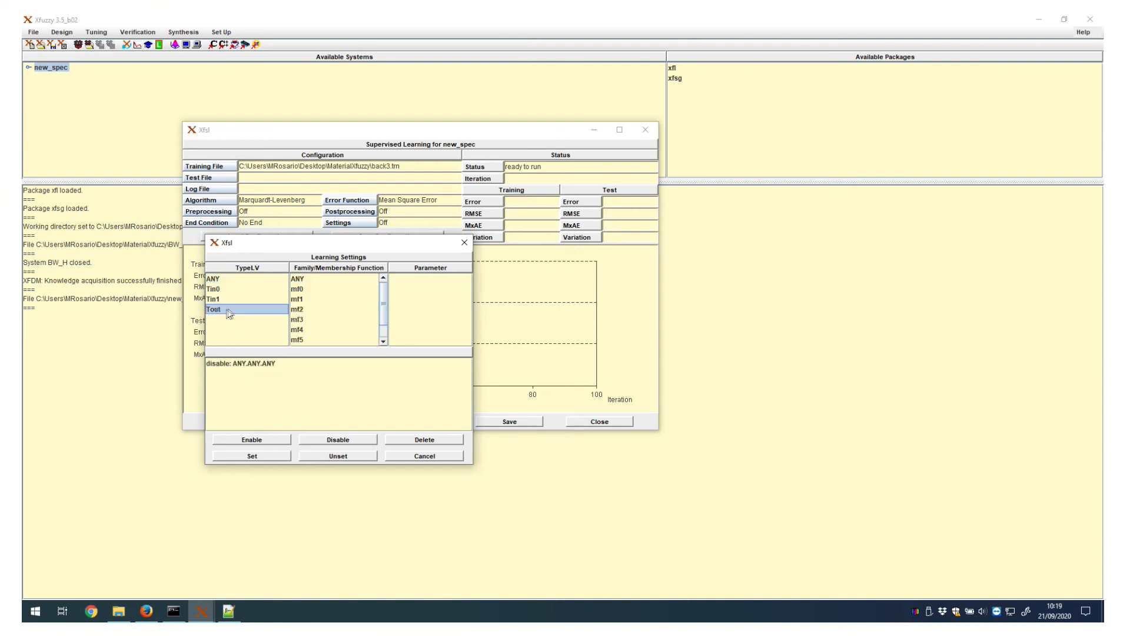
click(303, 281)
click(394, 281)
click(264, 441)
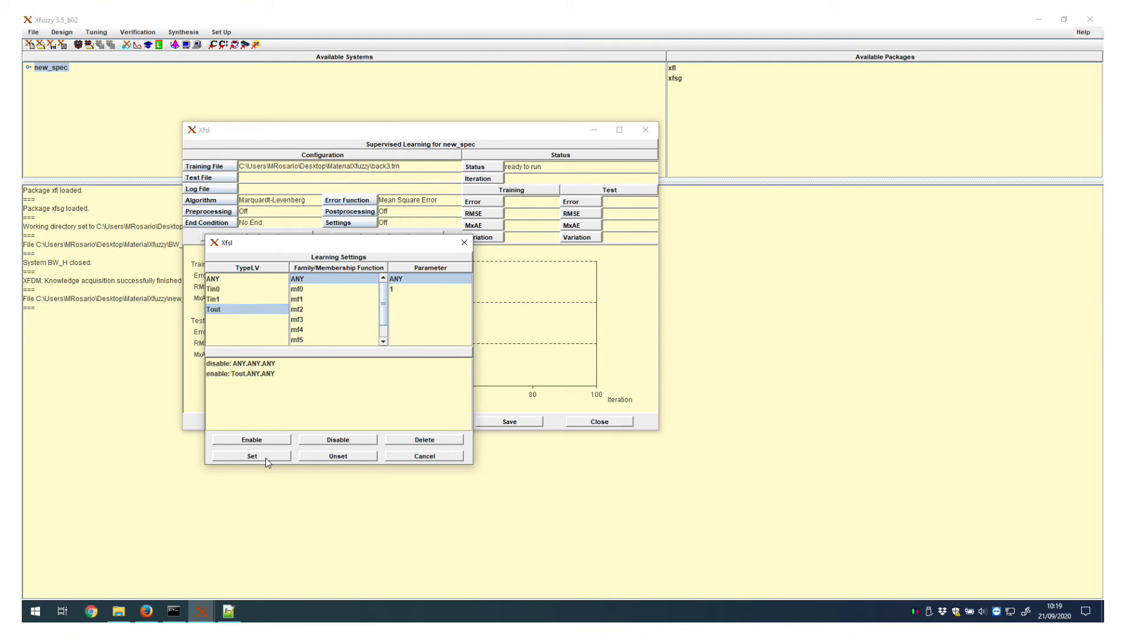
click(266, 458)
click(256, 422)
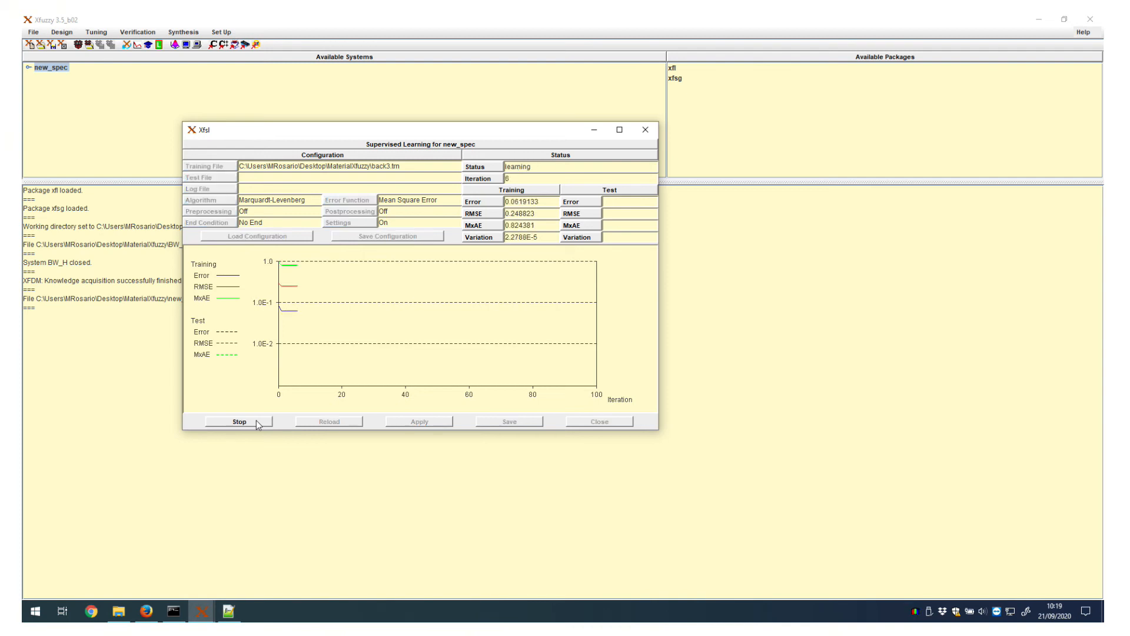